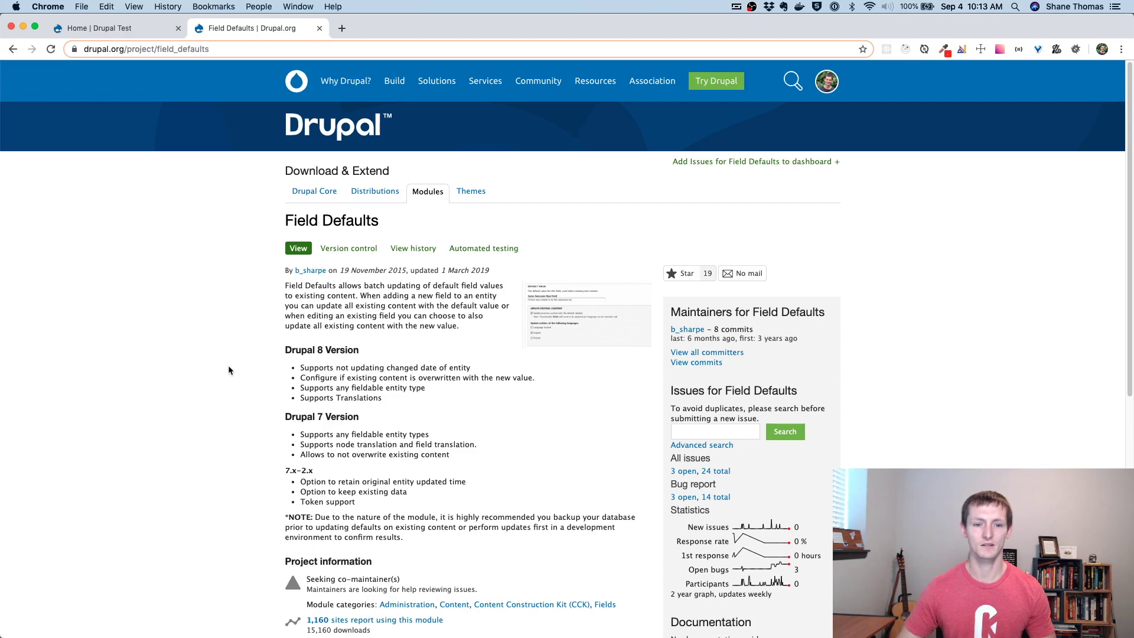
Step: Review the Field Defaults project page on Drupal.org, then switch to the Drupal Test site tab
{"action": "scroll", "coordinate": [228, 370], "scroll_direction": "down", "scroll_amount": 3}
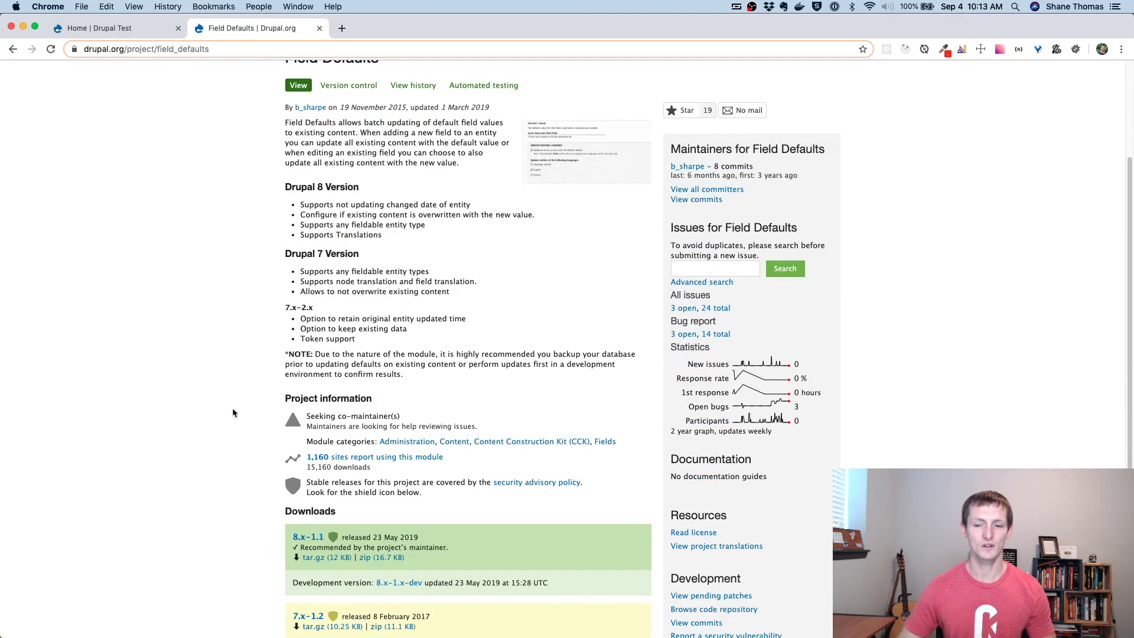
{"action": "scroll", "coordinate": [233, 412], "scroll_direction": "up", "scroll_amount": 2}
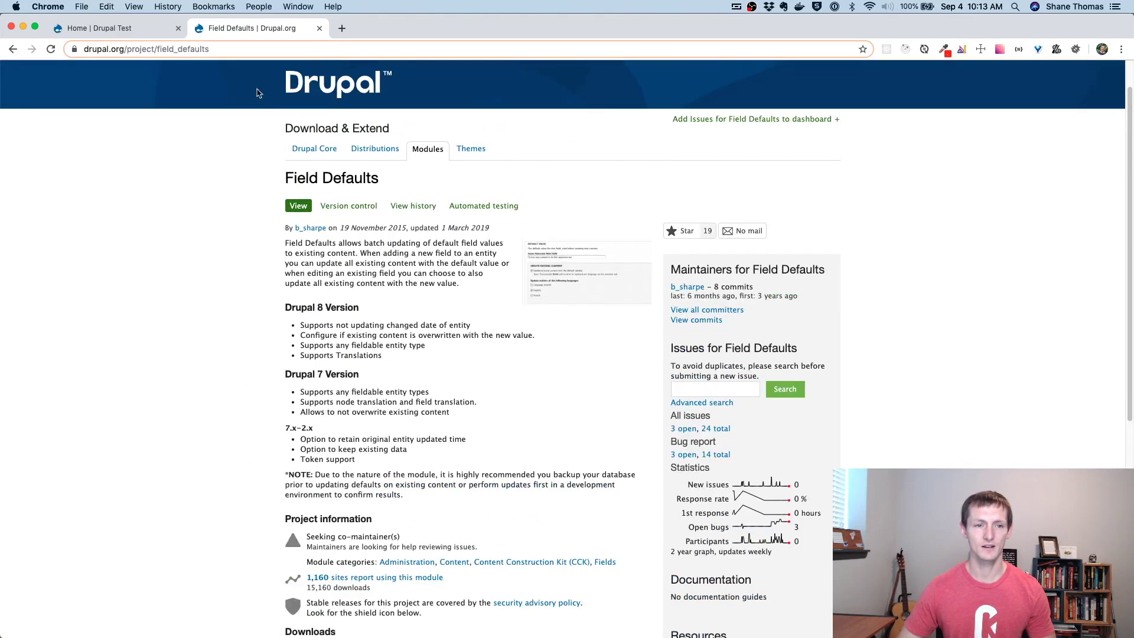
{"action": "left_click", "coordinate": [138, 28]}
Step: Filter the Extend module list for 'field de'
{"action": "left_click", "coordinate": [265, 95]}
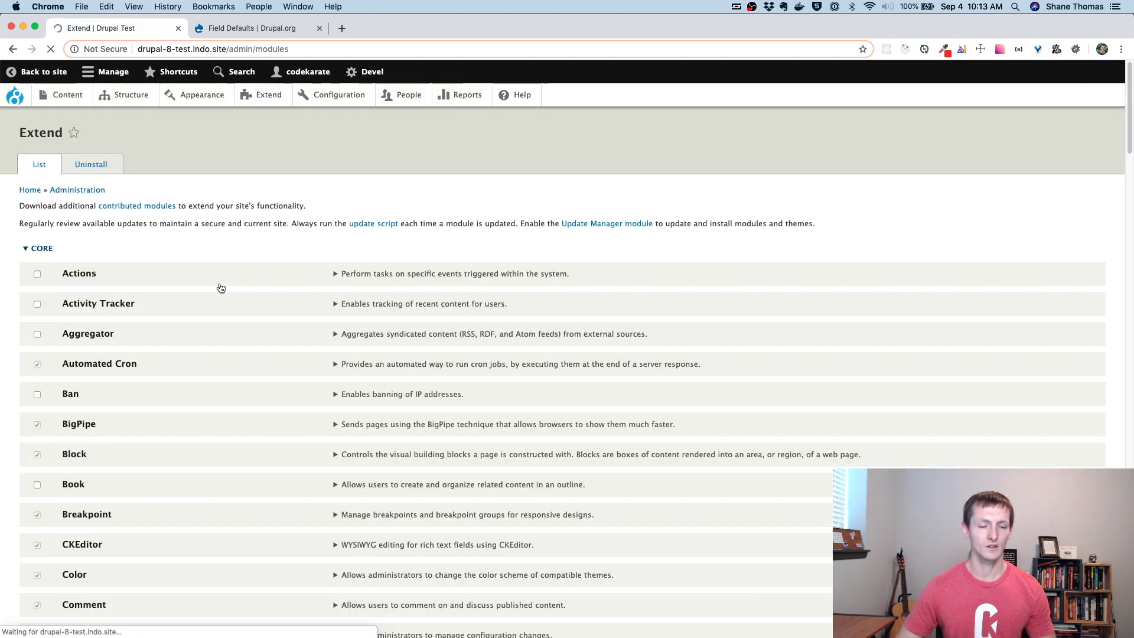
{"action": "left_click", "coordinate": [149, 248]}
{"action": "type", "text": "field de"}
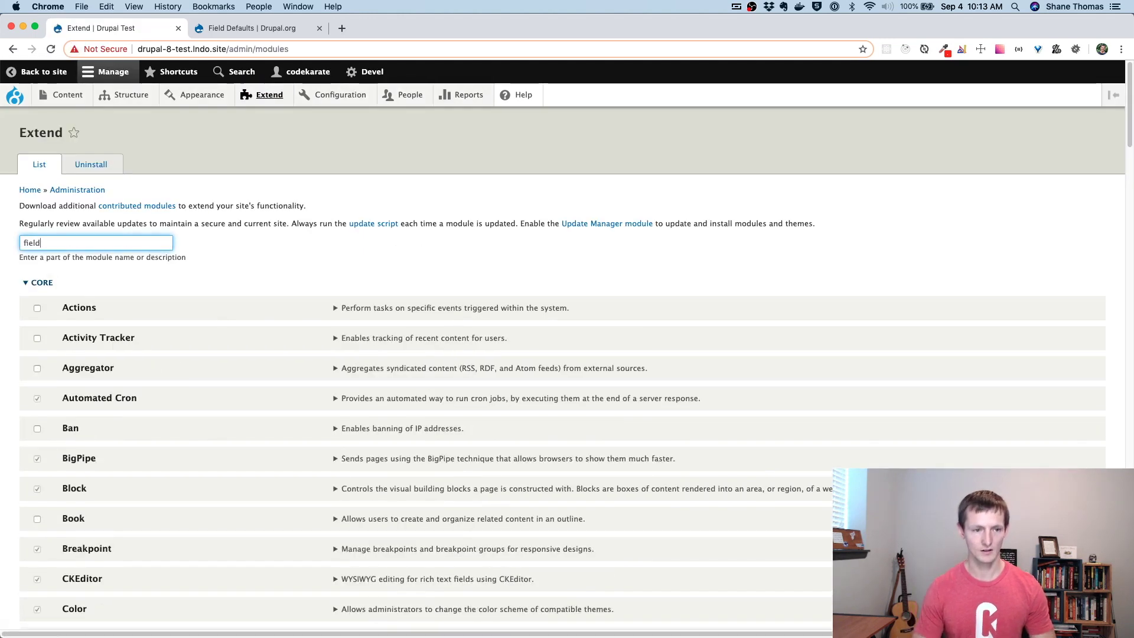
Step: View the Field Defaults permissions, with Administer field defaults granted only to administrators
{"action": "left_click", "coordinate": [337, 307]}
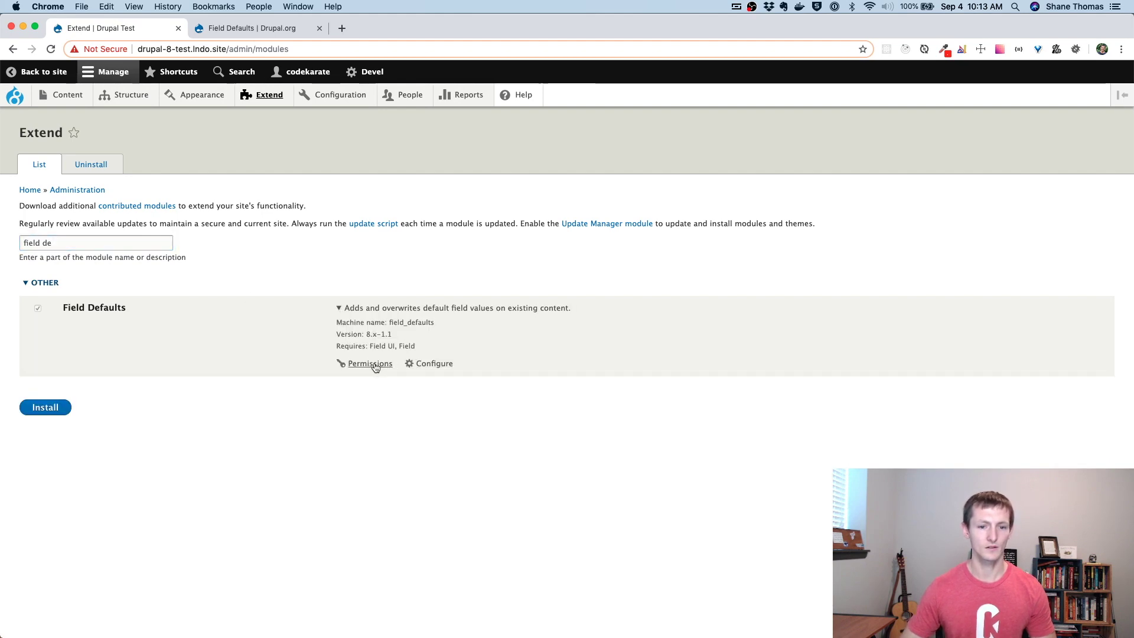
{"action": "left_click", "coordinate": [372, 364]}
{"action": "scroll", "coordinate": [476, 371], "scroll_direction": "up", "scroll_amount": 3}
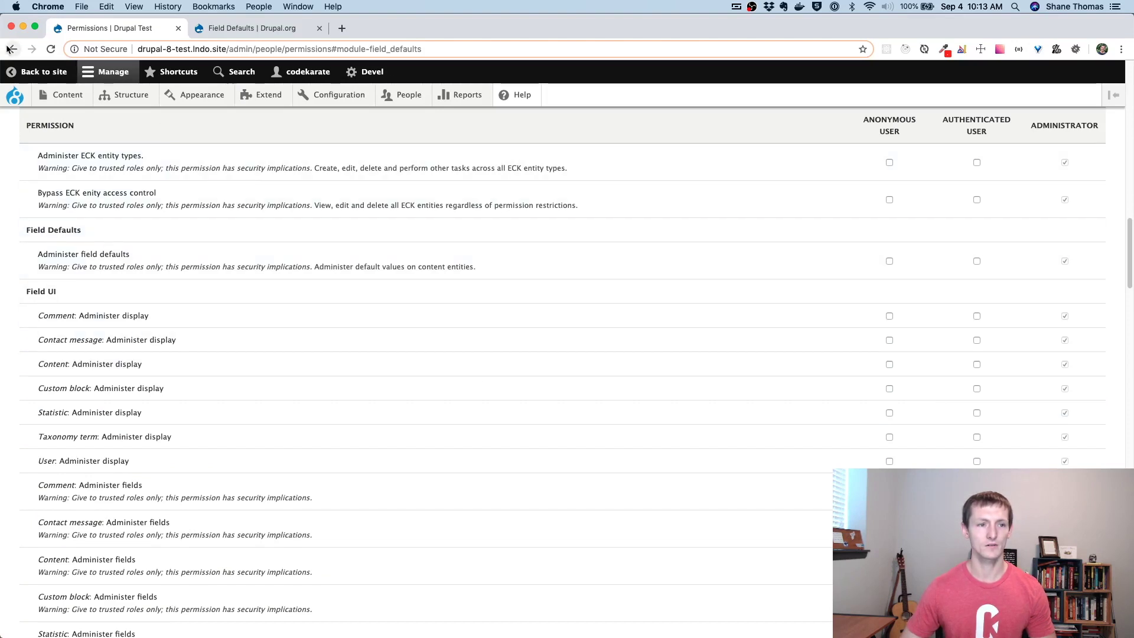
{"action": "mouse_move", "coordinate": [334, 95]}
{"action": "mouse_move", "coordinate": [341, 143]}
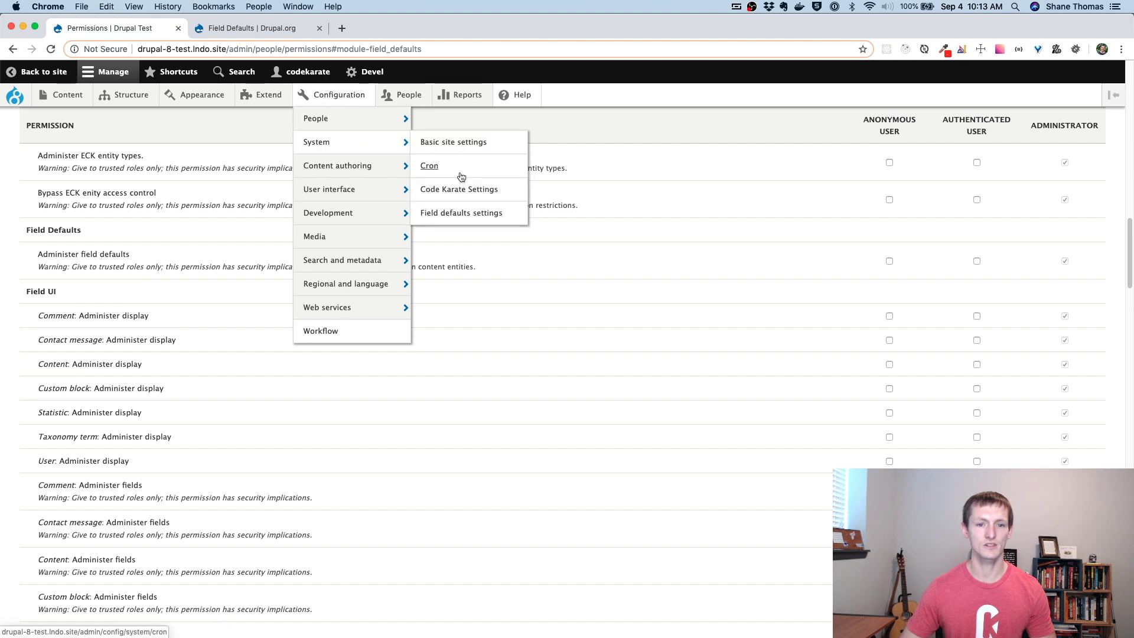
Step: Visit the Field defaults settings page, then the Article content type's Manage fields list
{"action": "left_click", "coordinate": [506, 219]}
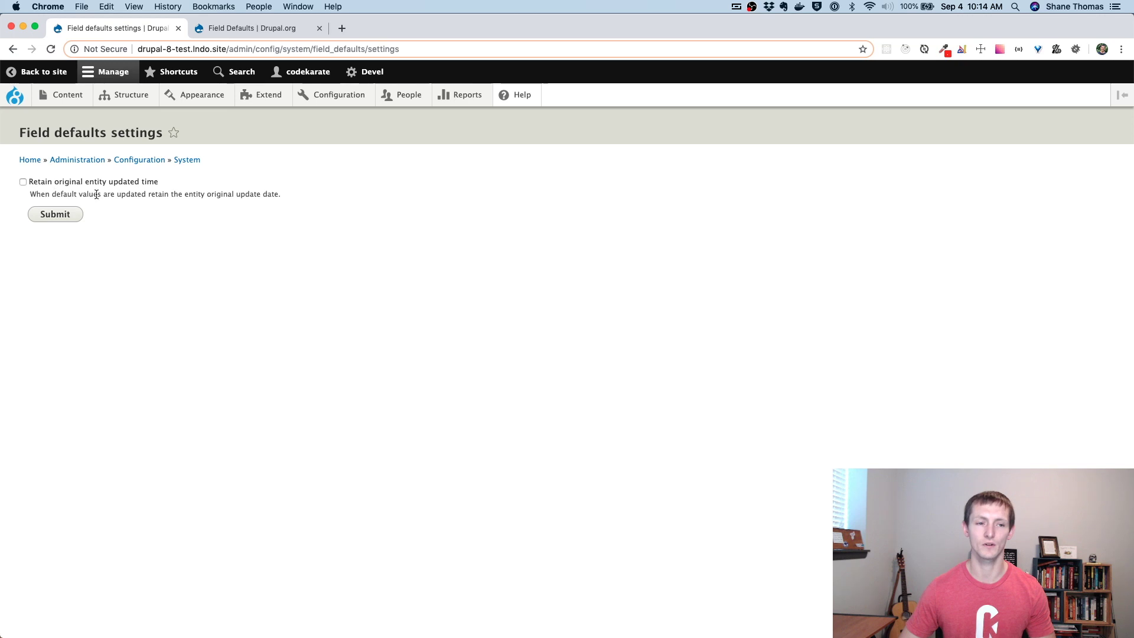
{"action": "mouse_move", "coordinate": [124, 95]}
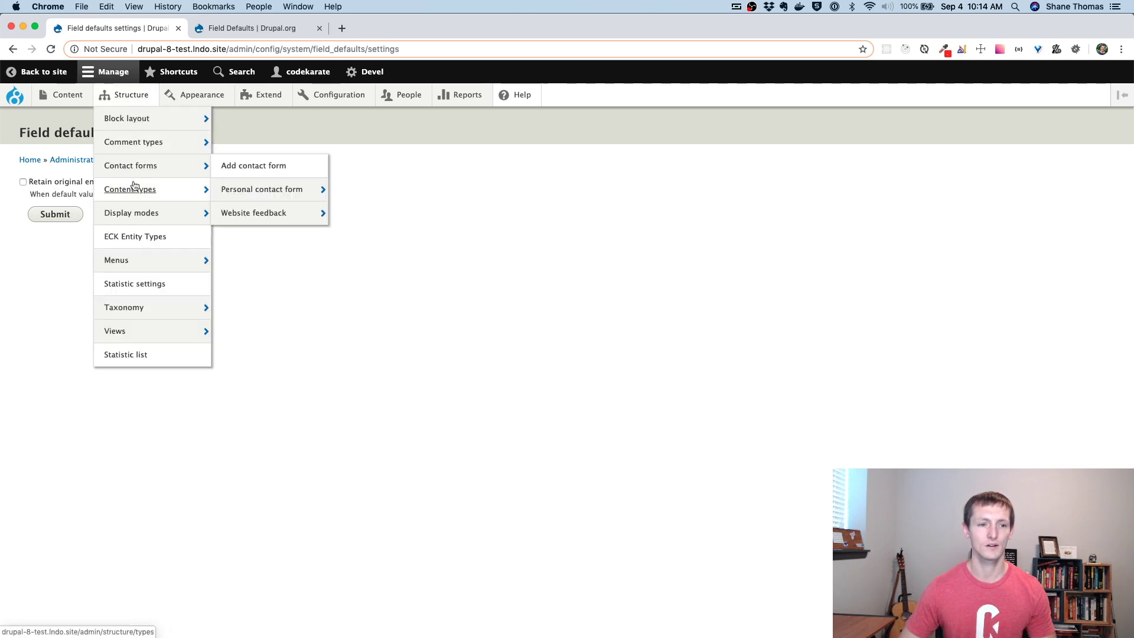
{"action": "mouse_move", "coordinate": [142, 187]}
{"action": "mouse_move", "coordinate": [253, 213]}
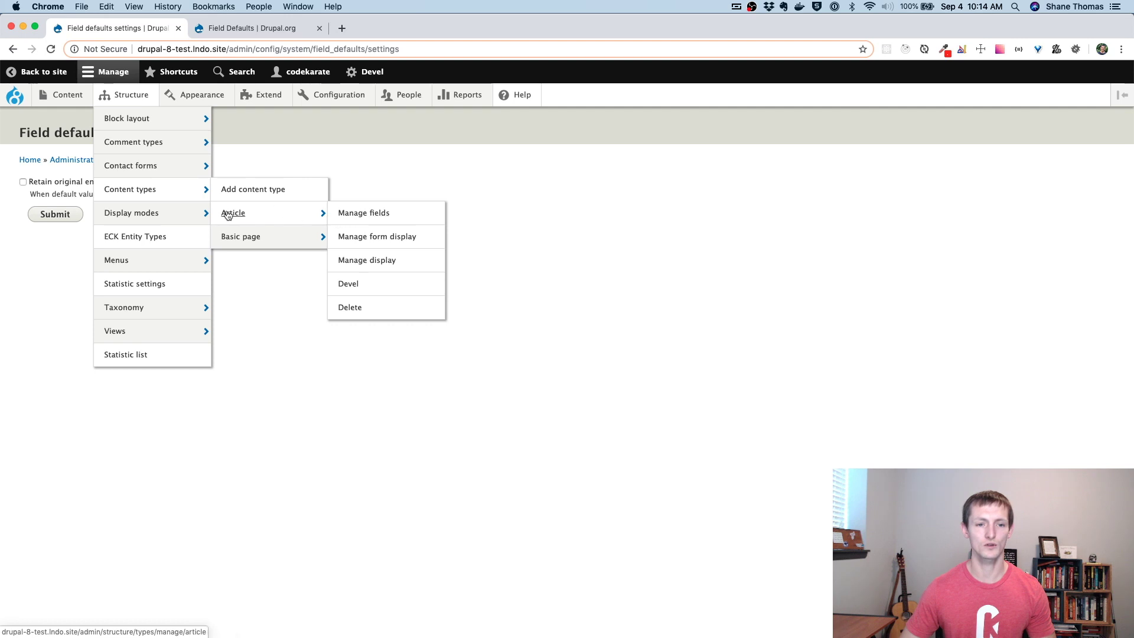
{"action": "left_click", "coordinate": [359, 217]}
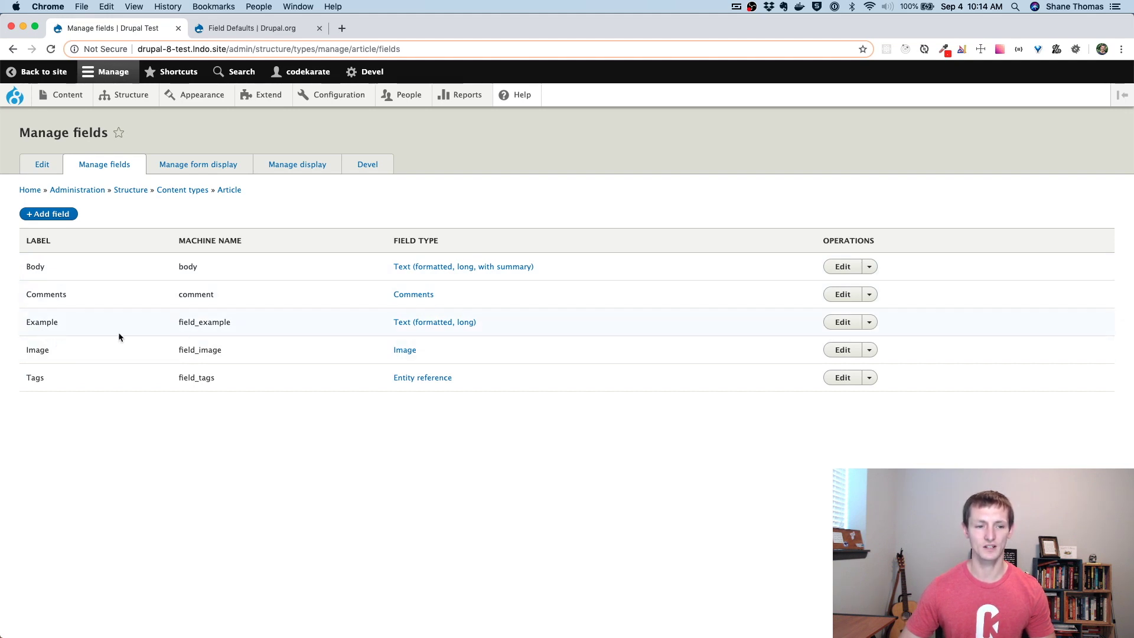
Step: Open the Article content type's Example field settings and review the form
{"action": "left_click", "coordinate": [836, 322]}
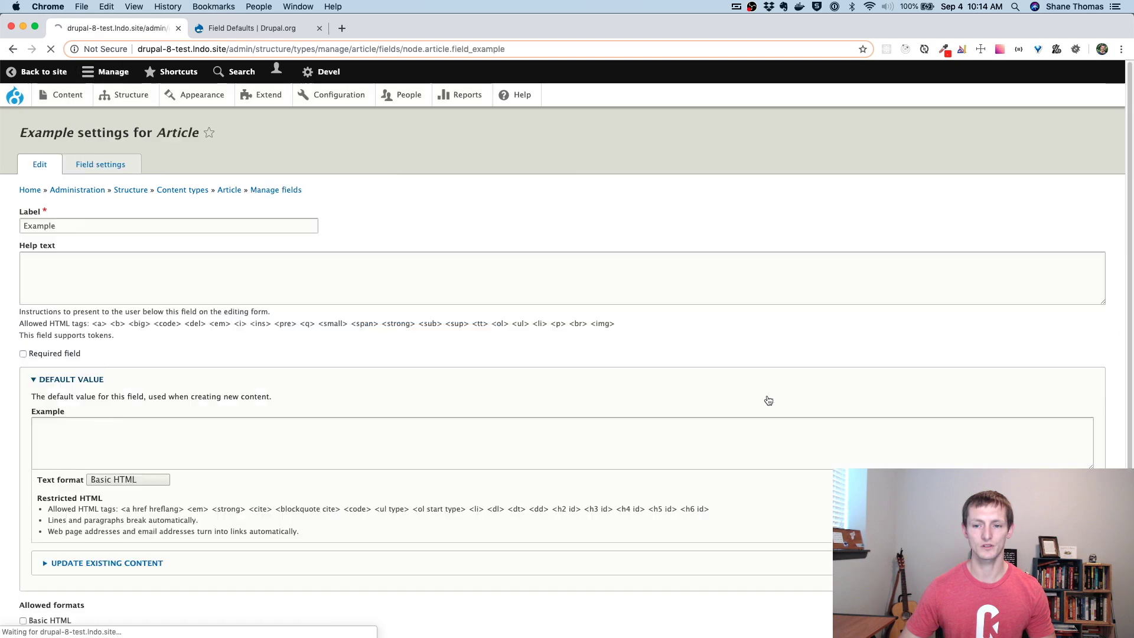
{"action": "scroll", "coordinate": [528, 365], "scroll_direction": "down", "scroll_amount": 3}
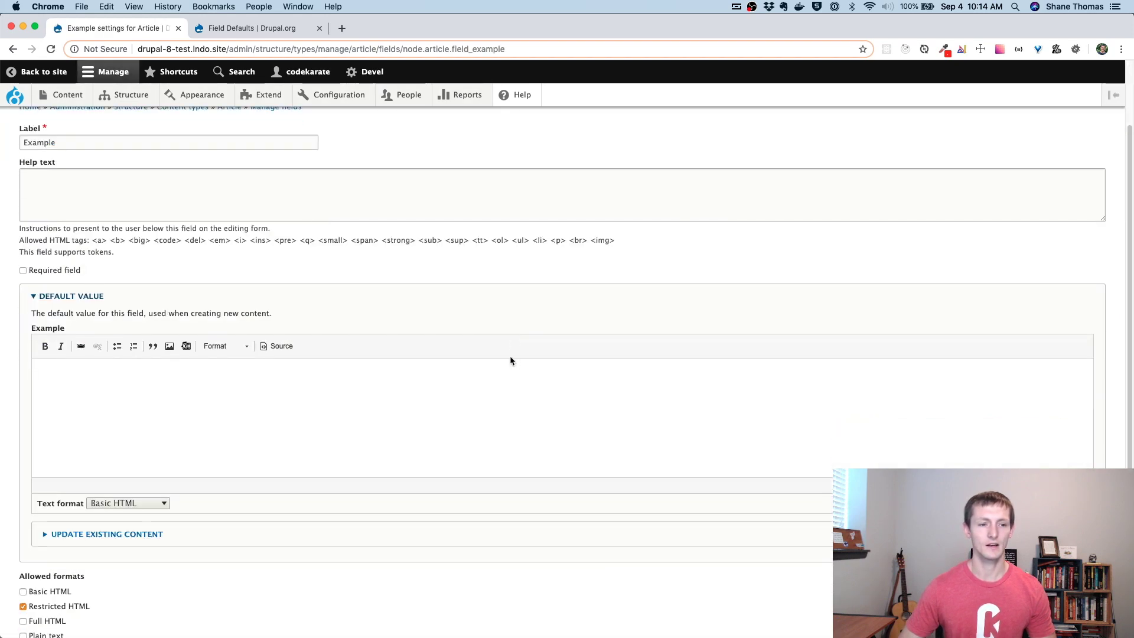
{"action": "scroll", "coordinate": [242, 310], "scroll_direction": "down", "scroll_amount": 3}
{"action": "scroll", "coordinate": [242, 310], "scroll_direction": "up", "scroll_amount": 5}
{"action": "scroll", "coordinate": [55, 344], "scroll_direction": "down", "scroll_amount": 2}
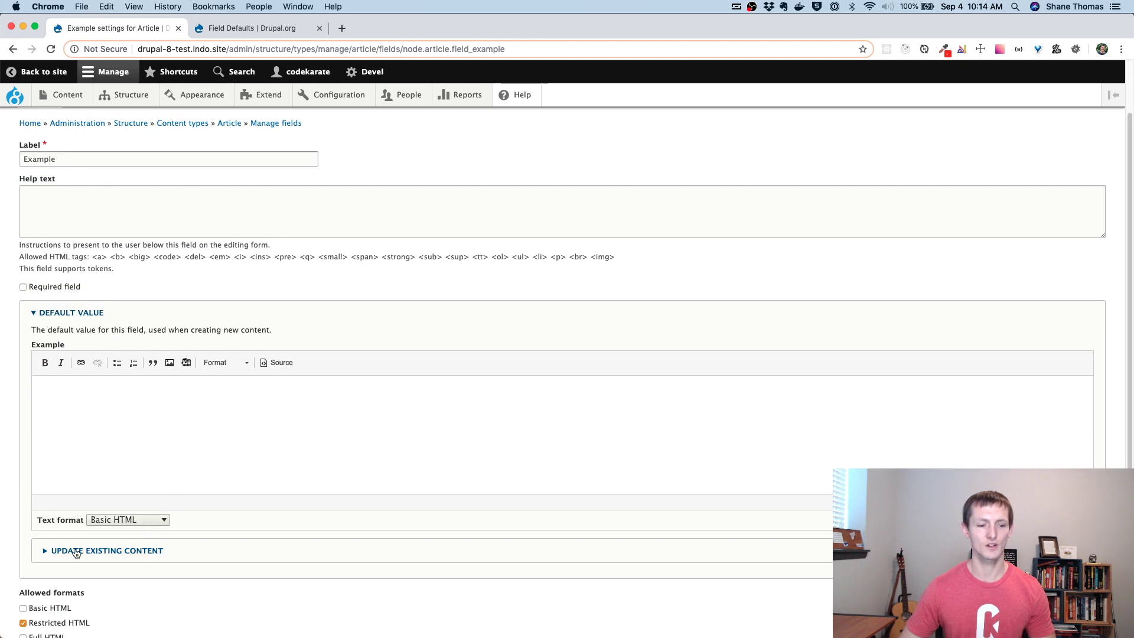
Step: Expand the Update existing content options under the Default value section
{"action": "left_click", "coordinate": [146, 555]}
{"action": "scroll", "coordinate": [304, 562], "scroll_direction": "down", "scroll_amount": 1}
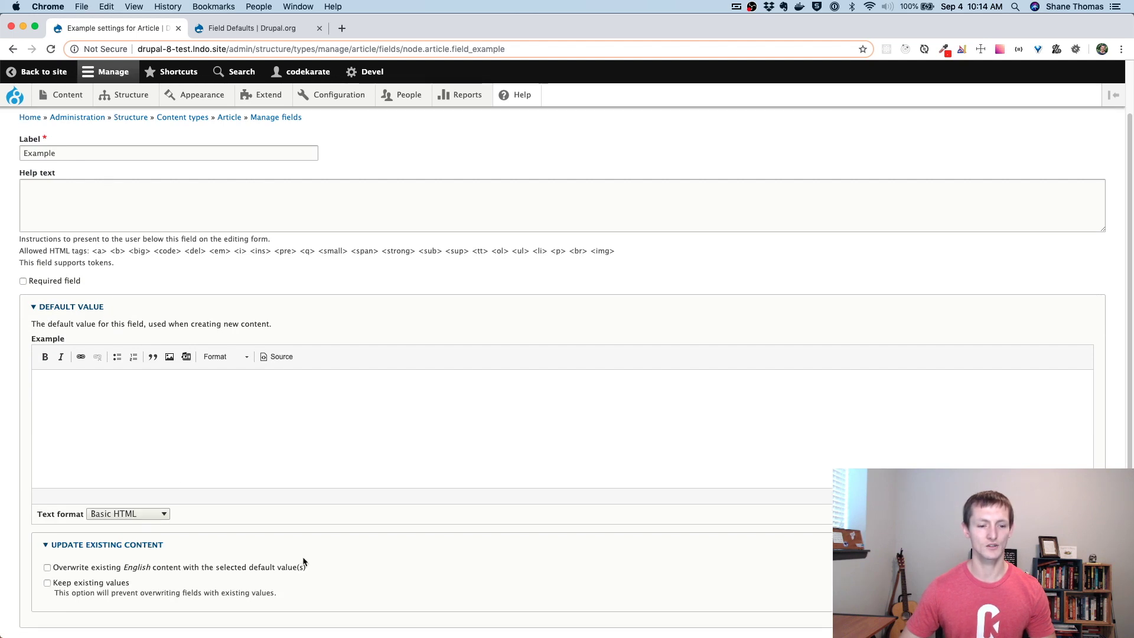
{"action": "scroll", "coordinate": [334, 574], "scroll_direction": "down", "scroll_amount": 1}
{"action": "scroll", "coordinate": [339, 570], "scroll_direction": "down", "scroll_amount": 1}
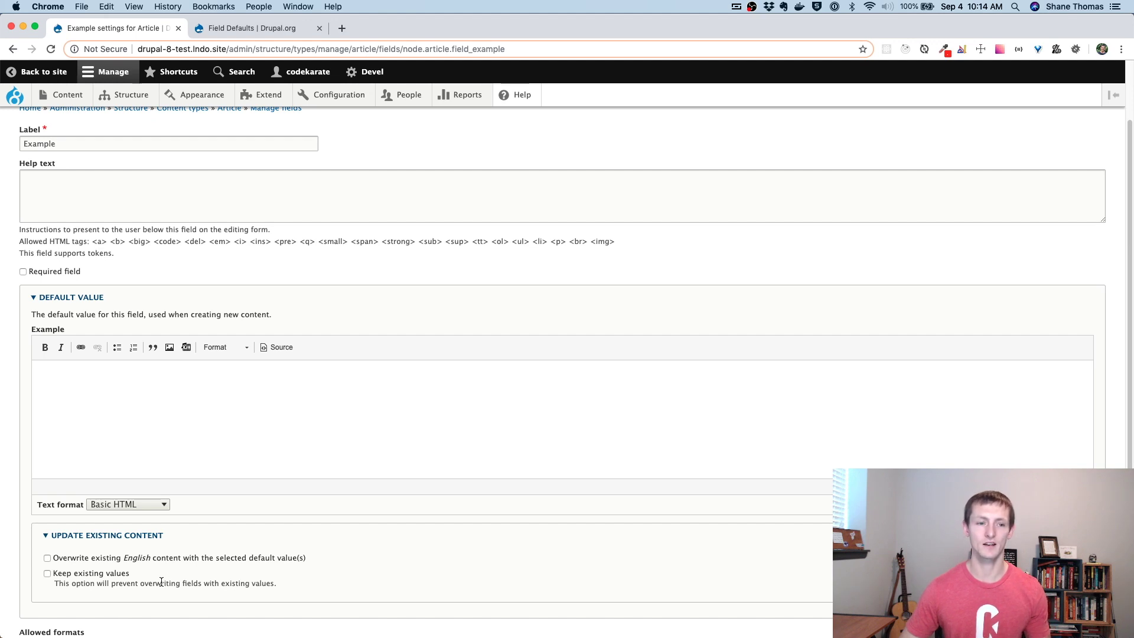
{"action": "scroll", "coordinate": [136, 354], "scroll_direction": "up", "scroll_amount": 3}
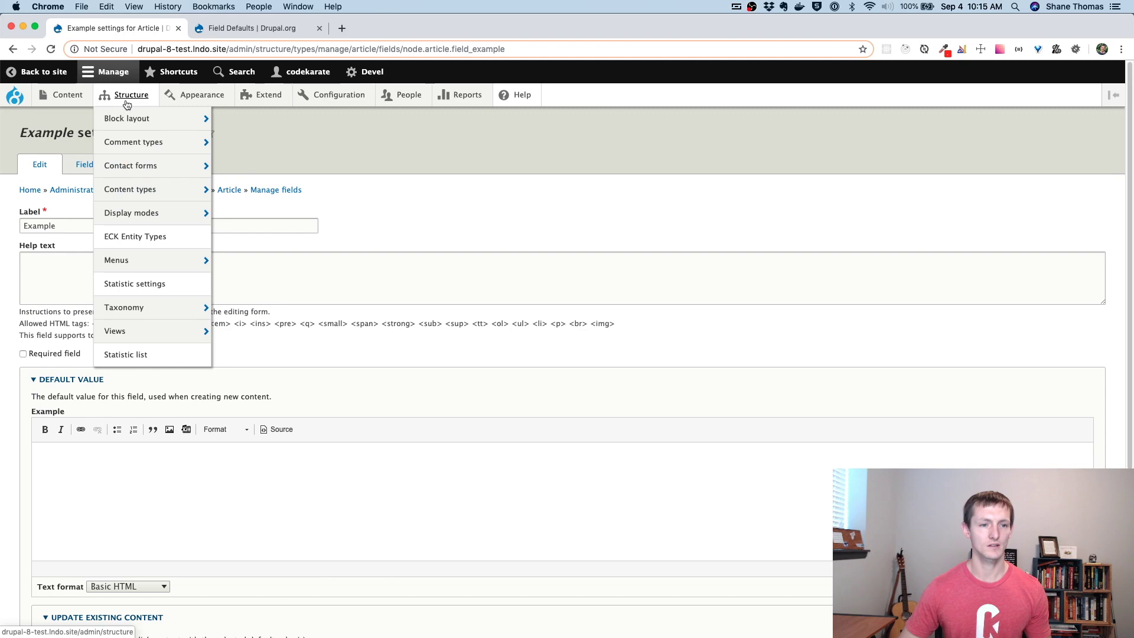
{"action": "right_click", "coordinate": [77, 95]}
Step: Open the site's content list in a new browser tab
{"action": "left_click", "coordinate": [112, 100]}
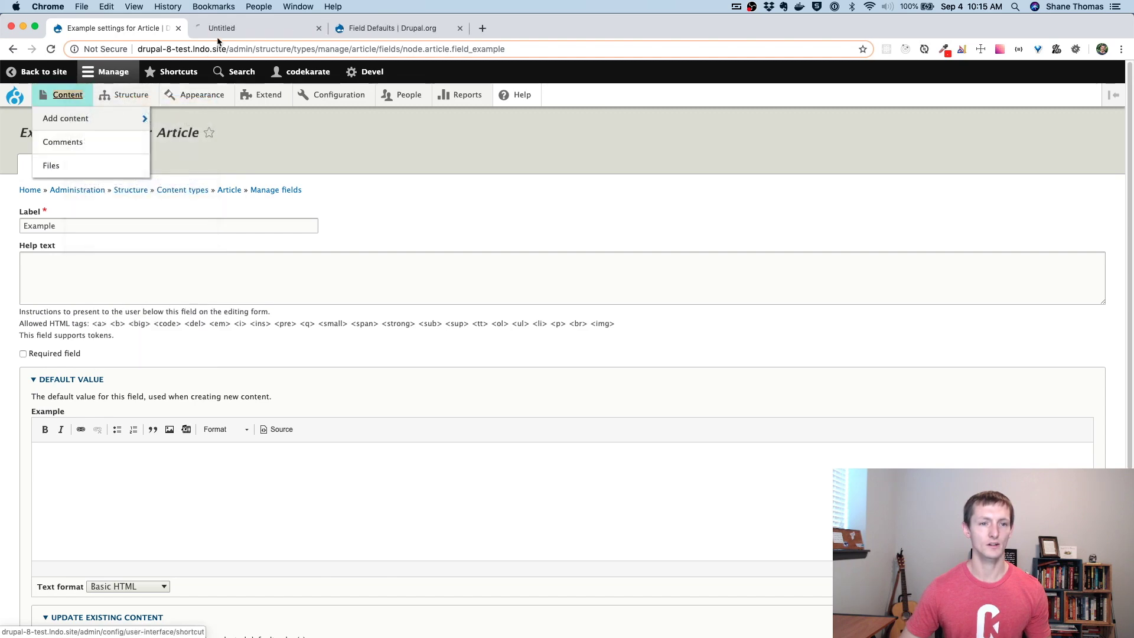
{"action": "left_click", "coordinate": [223, 32]}
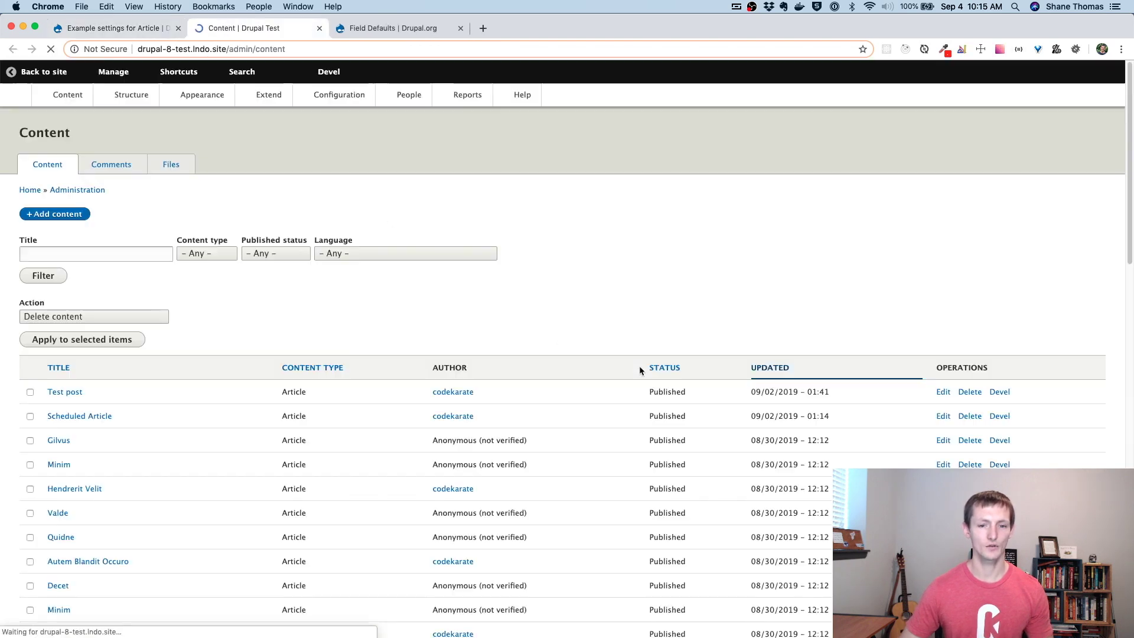
{"action": "scroll", "coordinate": [590, 366], "scroll_direction": "down", "scroll_amount": 1}
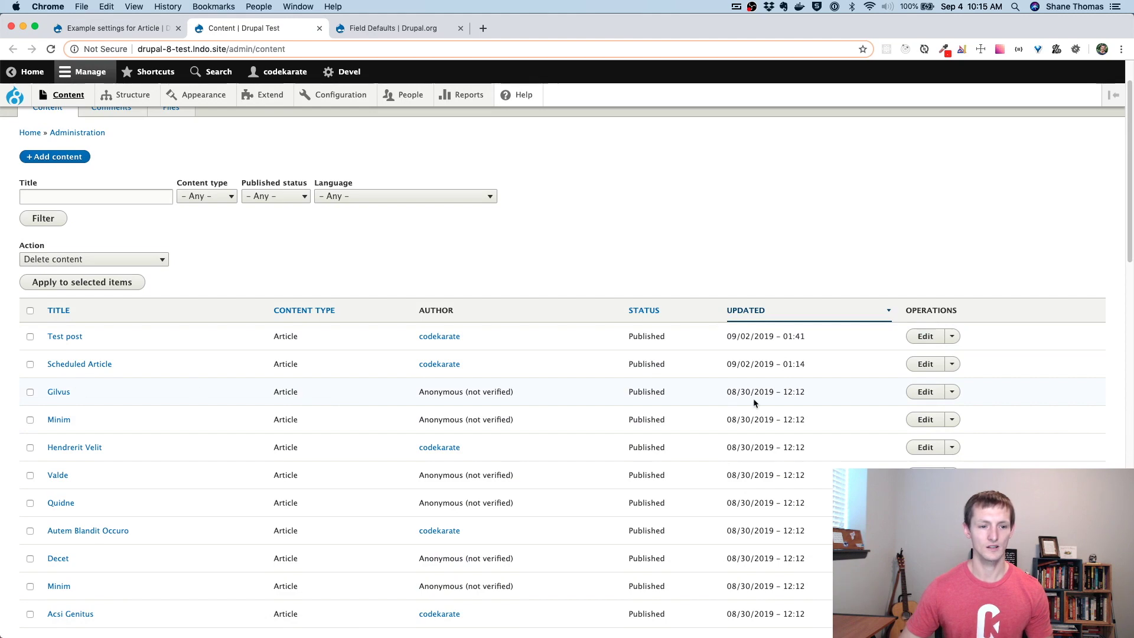
{"action": "scroll", "coordinate": [767, 396], "scroll_direction": "down", "scroll_amount": 1}
Step: Confirm the Minim article's Example field is empty, then return to the Example field settings
{"action": "left_click", "coordinate": [926, 406]}
{"action": "scroll", "coordinate": [296, 420], "scroll_direction": "down", "scroll_amount": 5}
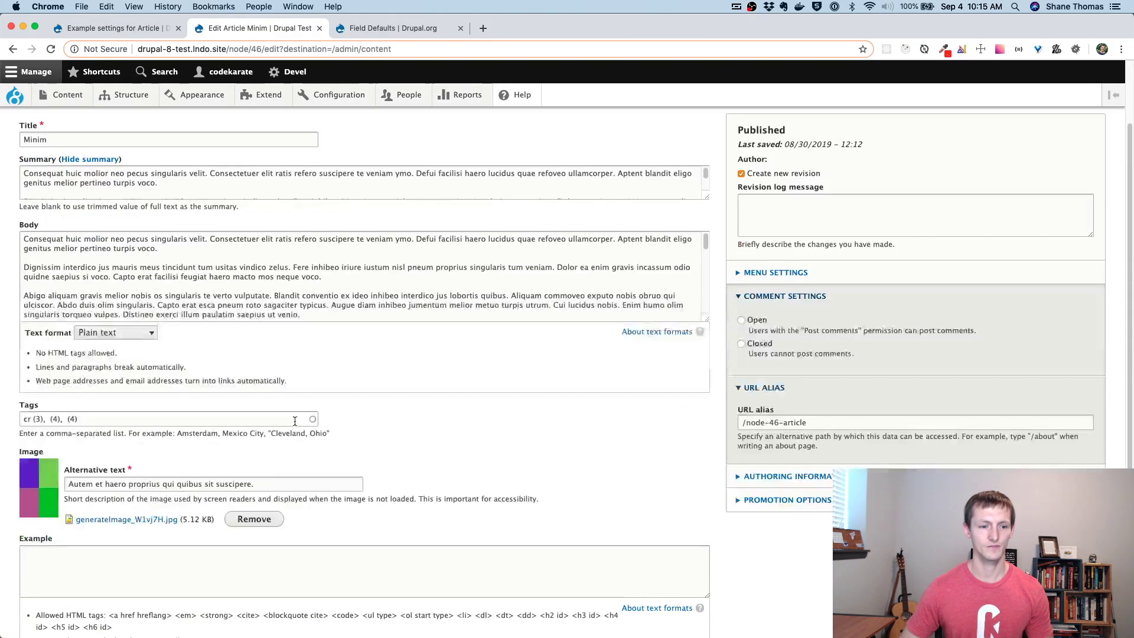
{"action": "left_click", "coordinate": [75, 467]}
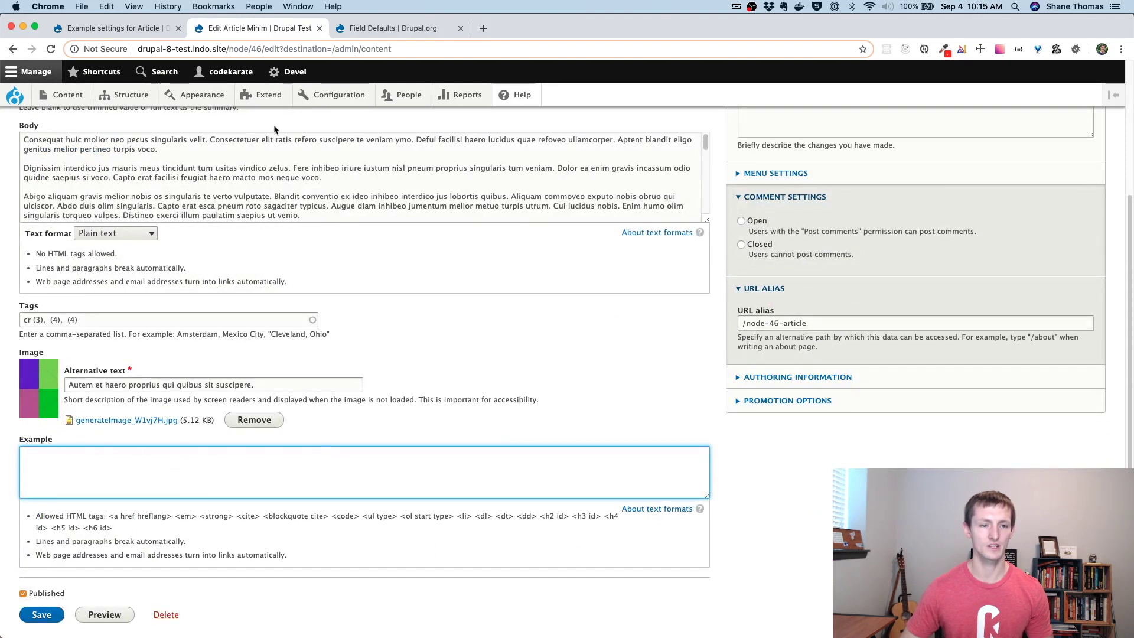
{"action": "left_click", "coordinate": [145, 34]}
{"action": "left_click", "coordinate": [215, 473]}
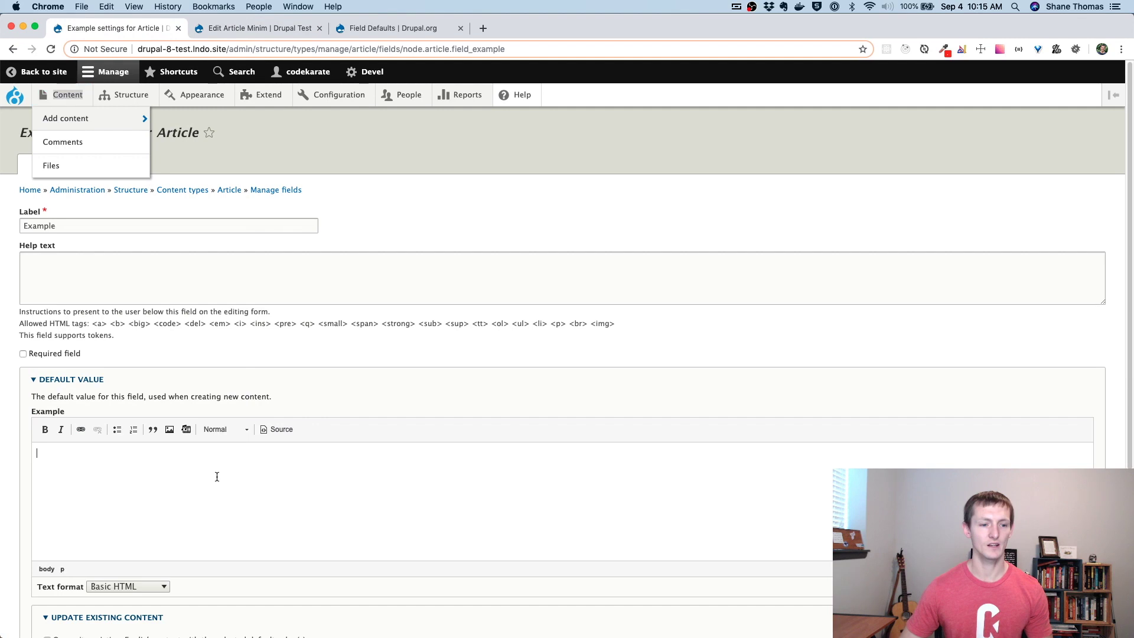
Step: Set Example's default to 'Default Value', overwrite existing English content, and save (52 entities updated)
{"action": "type", "text": "Default Value"}
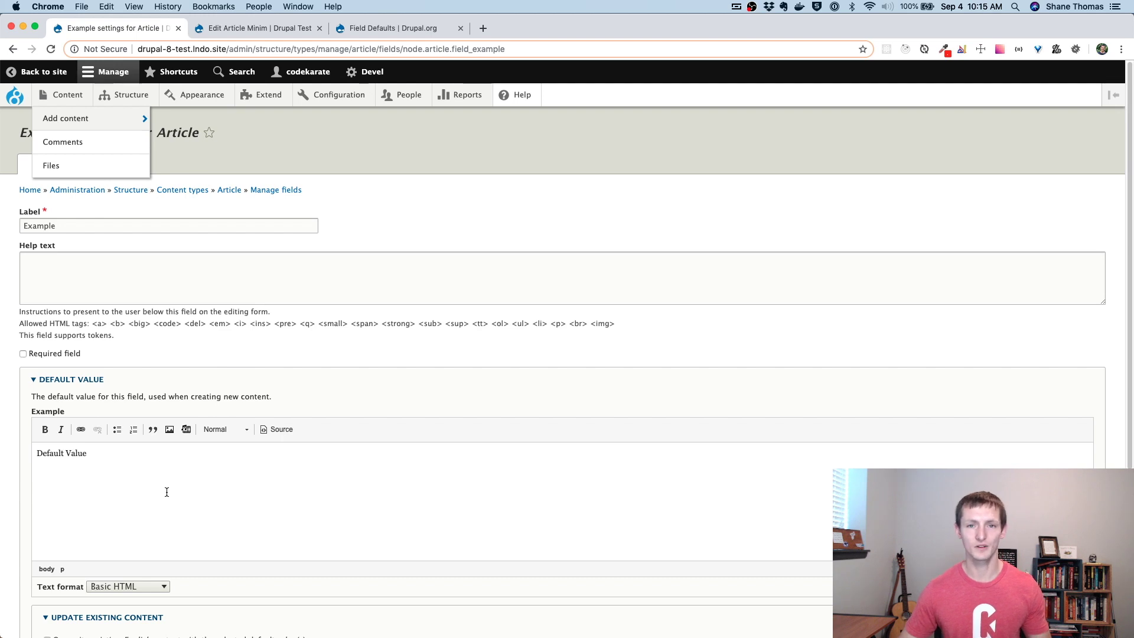
{"action": "scroll", "coordinate": [167, 492], "scroll_direction": "down", "scroll_amount": 3}
{"action": "scroll", "coordinate": [167, 493], "scroll_direction": "down", "scroll_amount": 2}
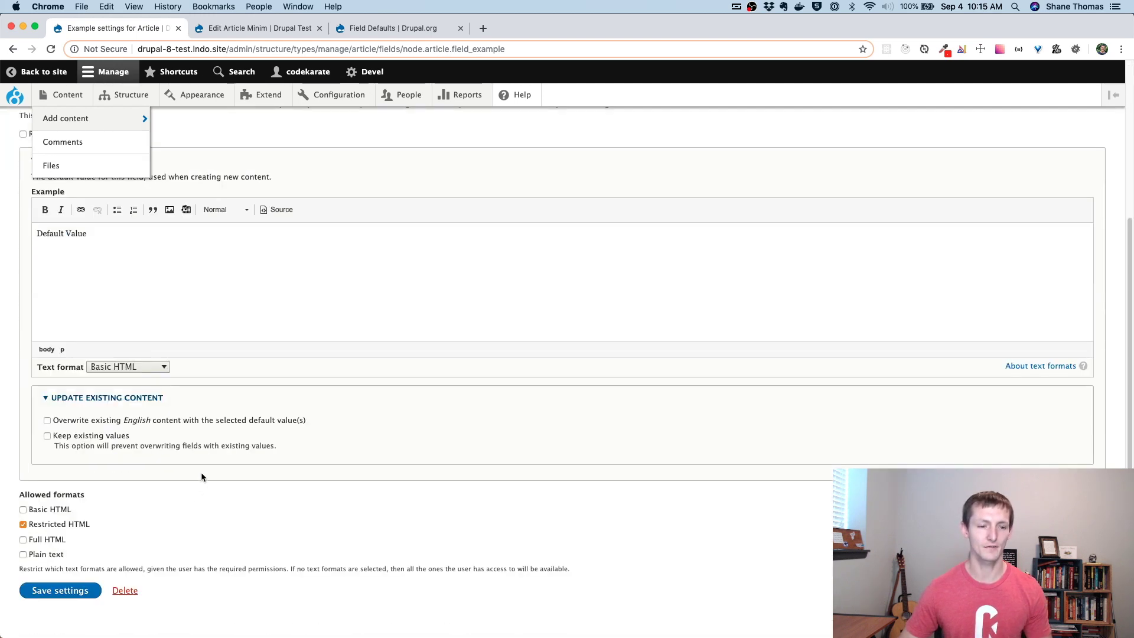
{"action": "left_click", "coordinate": [47, 421]}
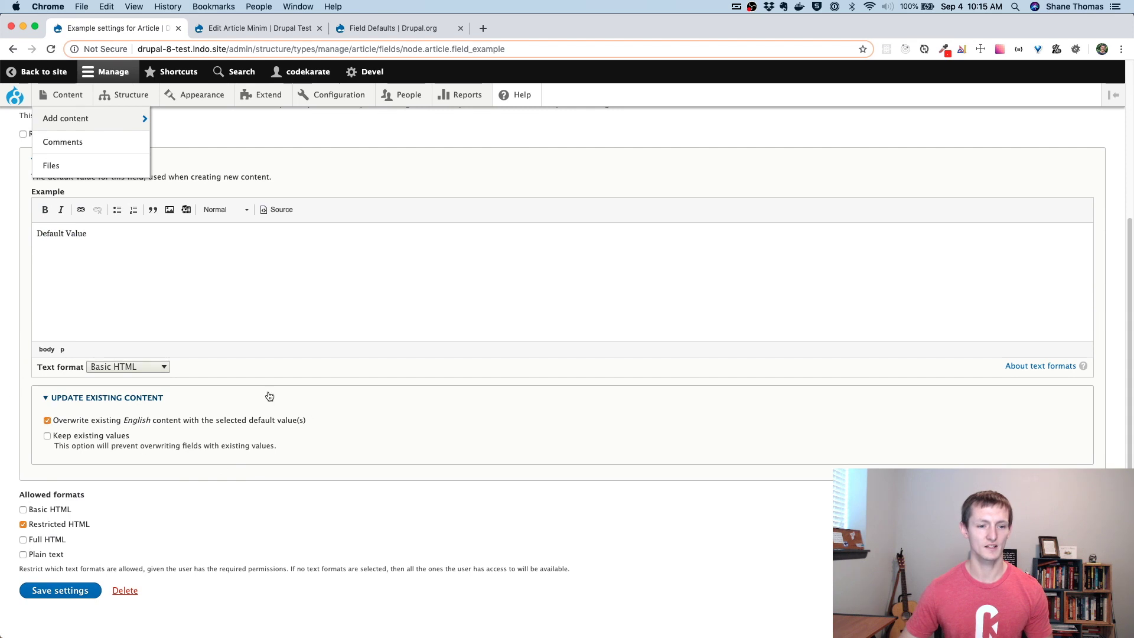
{"action": "left_click", "coordinate": [63, 591]}
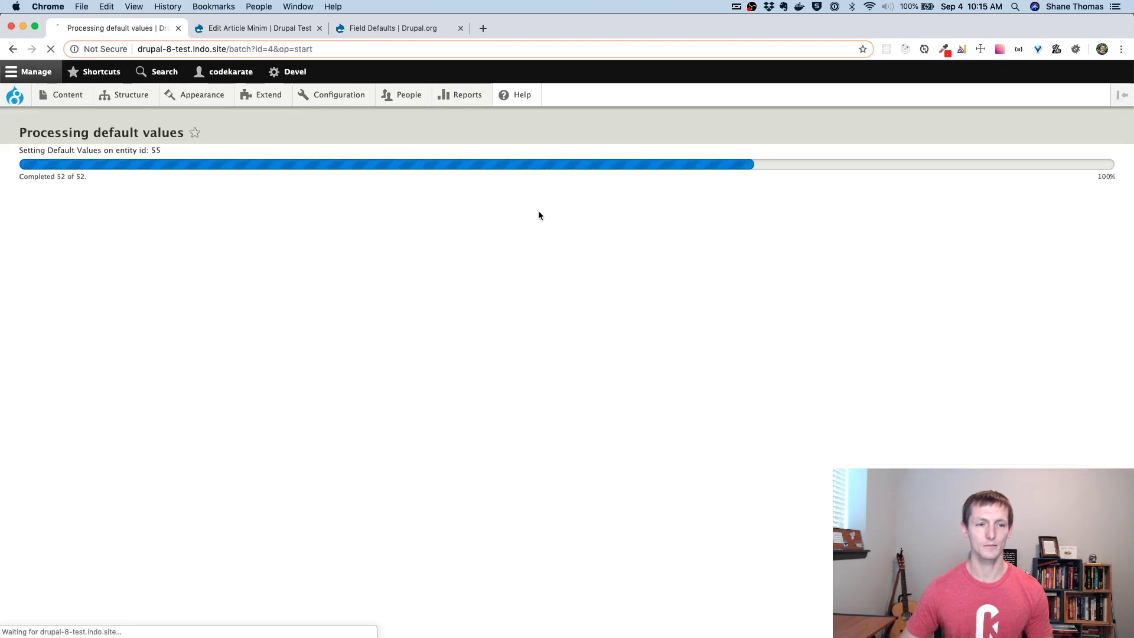
Step: Reload the Minim article and confirm its Example field now reads 'Default Value'
{"action": "left_click", "coordinate": [268, 28]}
{"action": "left_click", "coordinate": [52, 49]}
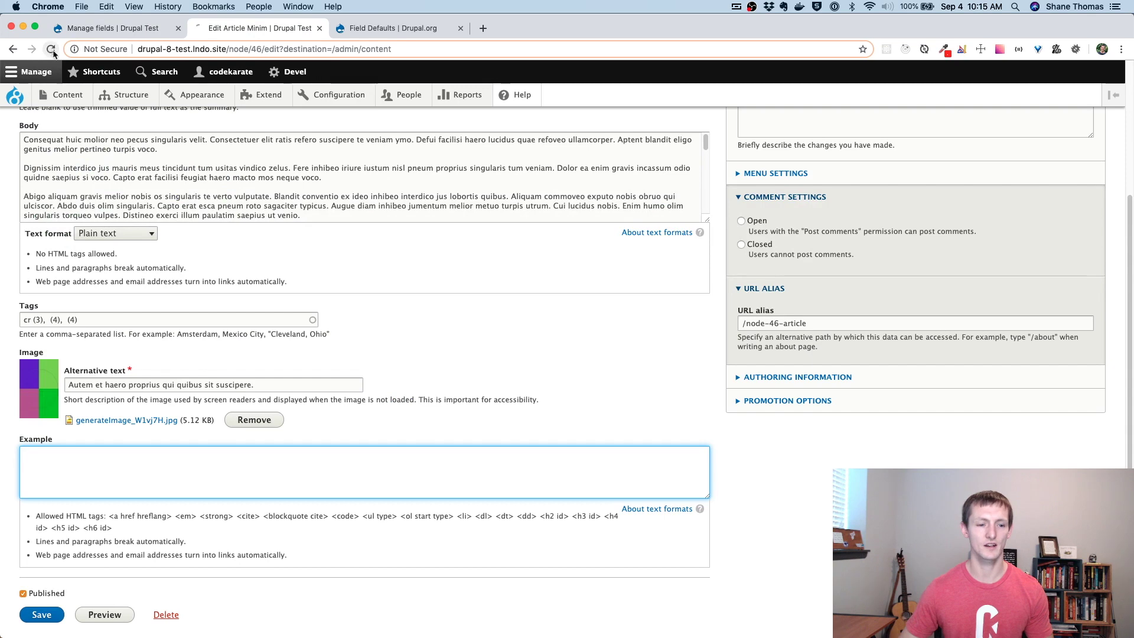
{"action": "left_click_drag", "start_coordinate": [143, 469], "coordinate": [194, 527]}
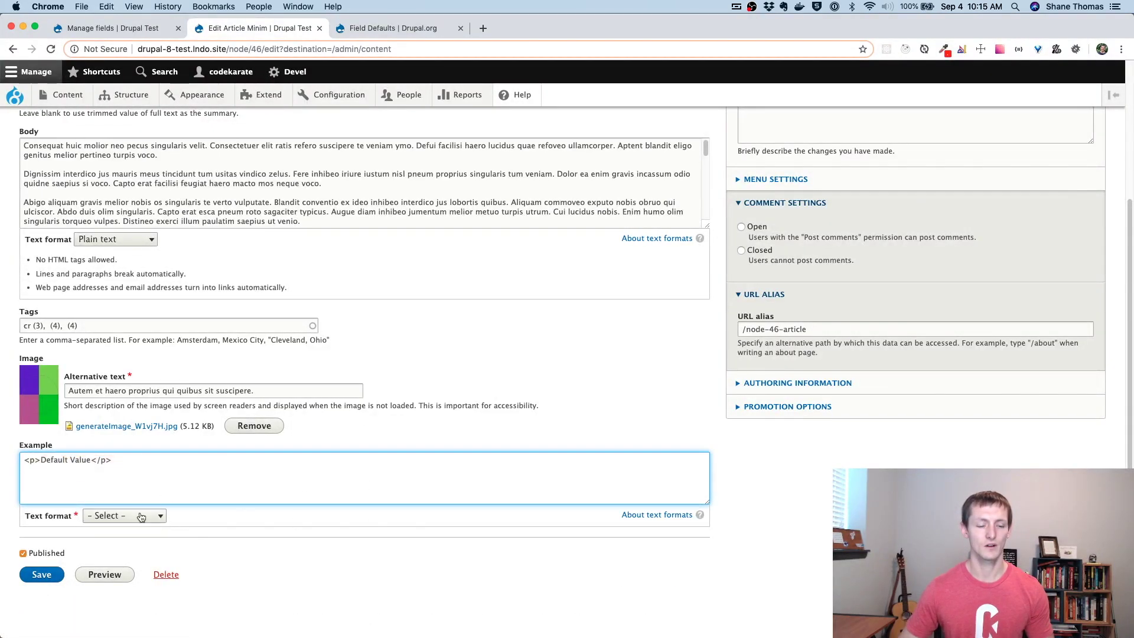
{"action": "left_click", "coordinate": [118, 31]}
{"action": "left_click", "coordinate": [220, 29]}
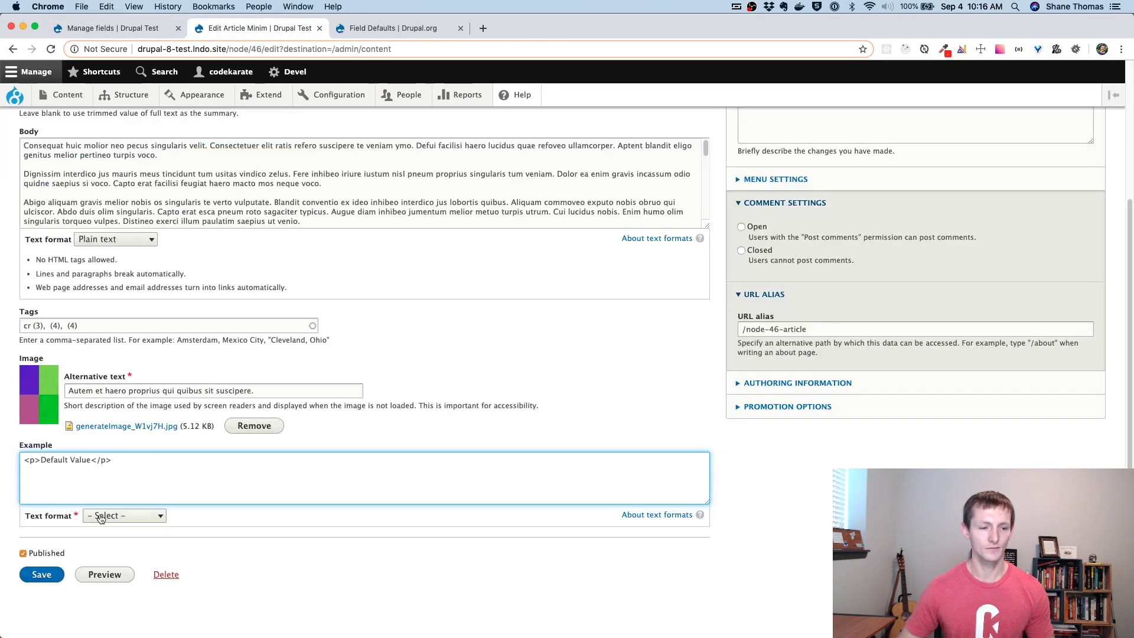
{"action": "left_click", "coordinate": [124, 516]}
{"action": "key", "text": "Escape"}
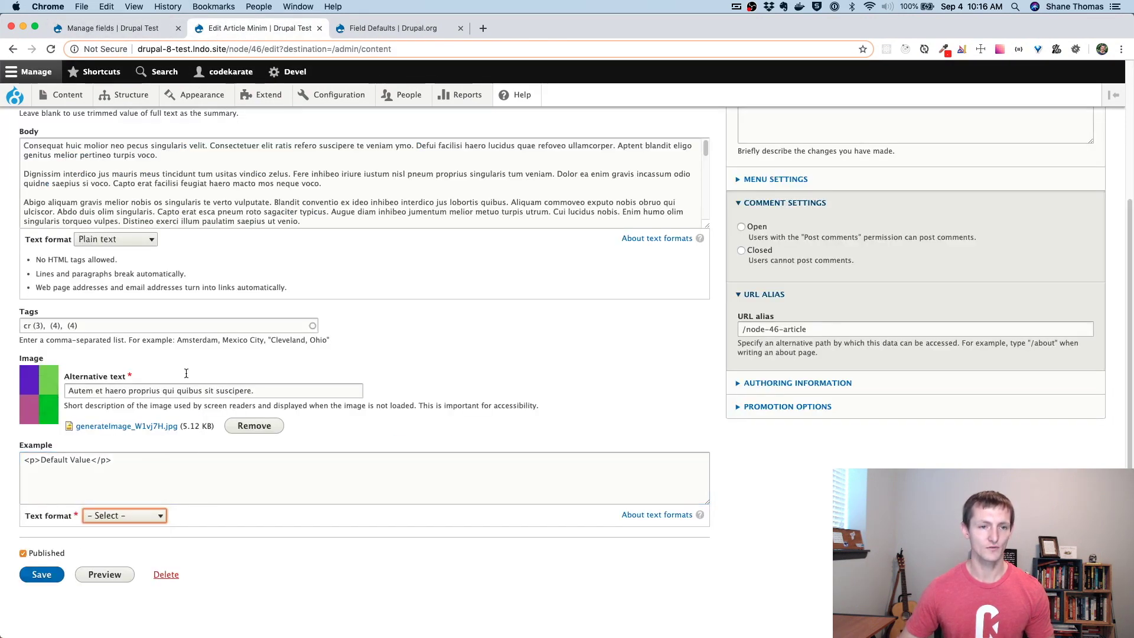
Step: Reopen the Article Example field settings from the Manage fields page
{"action": "left_click", "coordinate": [114, 30]}
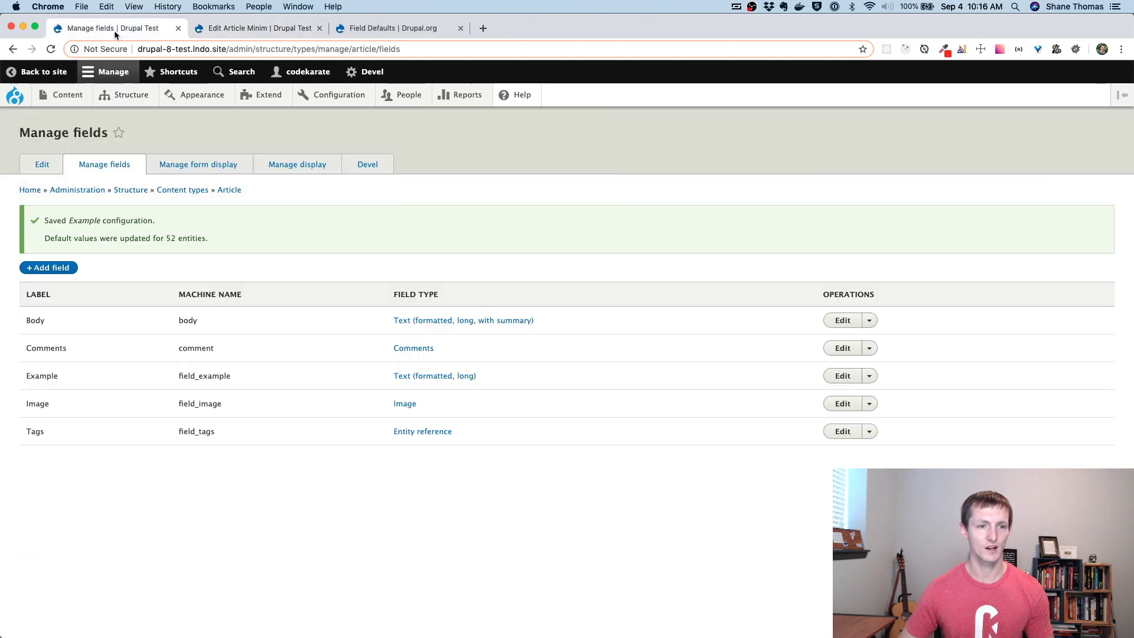
{"action": "left_click", "coordinate": [842, 375]}
{"action": "scroll", "coordinate": [532, 437], "scroll_direction": "down", "scroll_amount": 2}
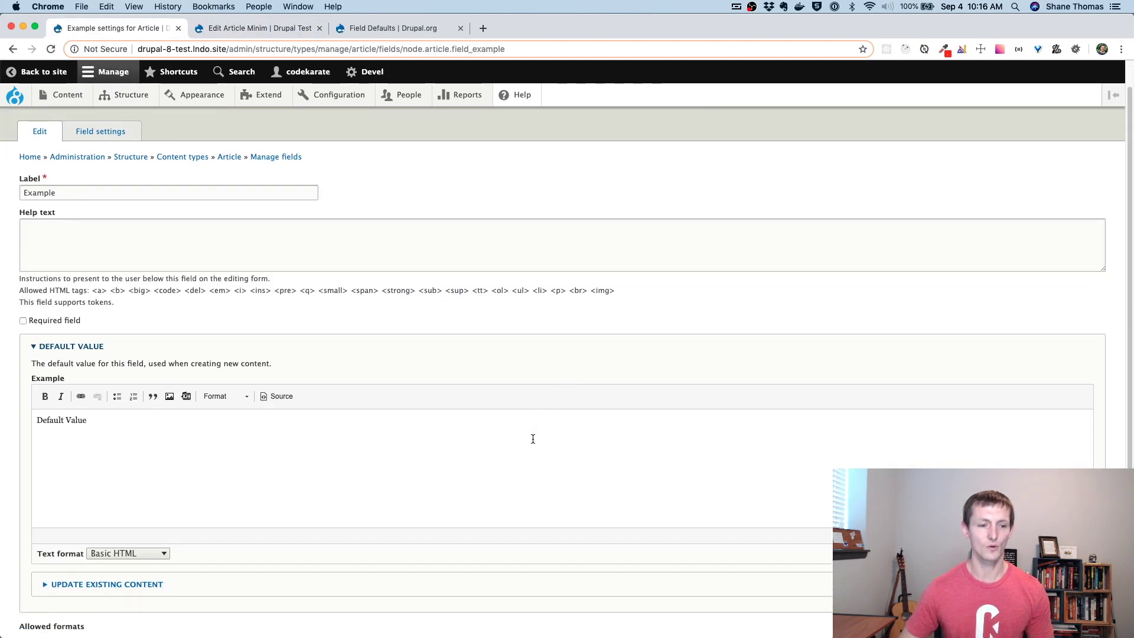
{"action": "scroll", "coordinate": [532, 438], "scroll_direction": "down", "scroll_amount": 2}
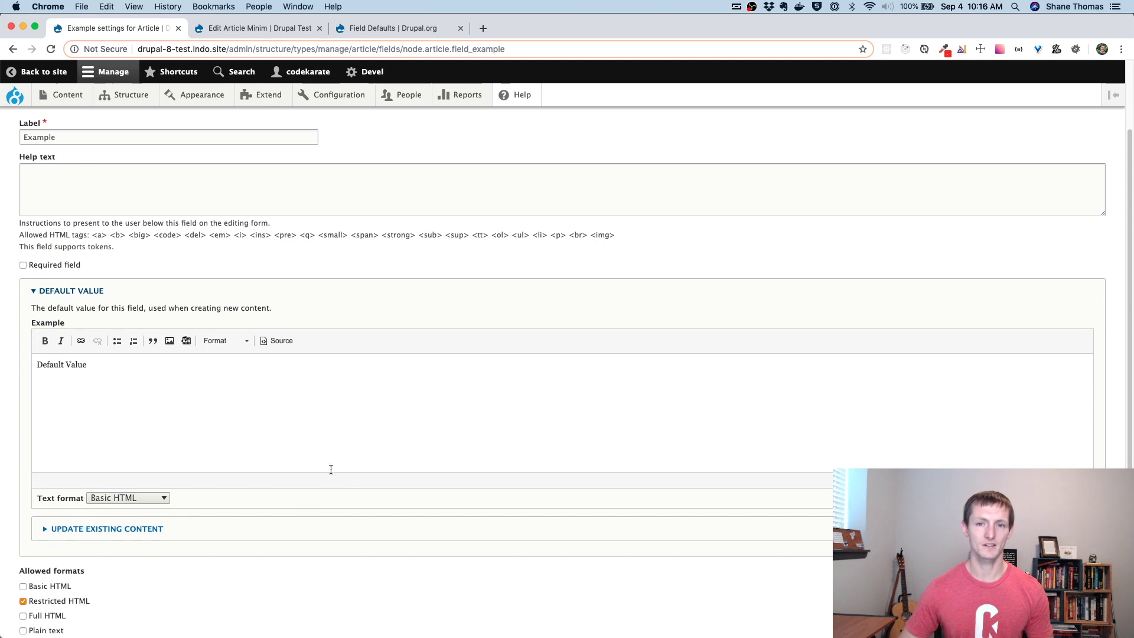